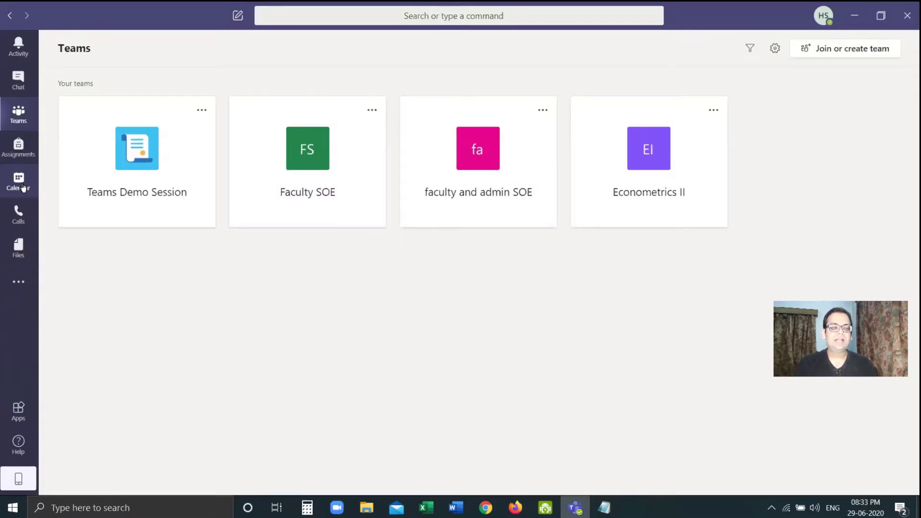
Start a new meeting from the calendar and title it "Logit Models"
click(23, 188)
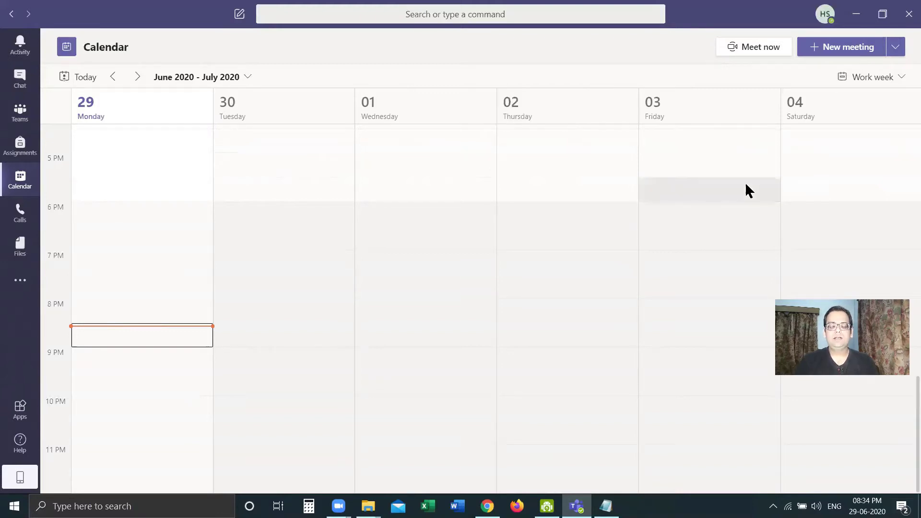
click(841, 48)
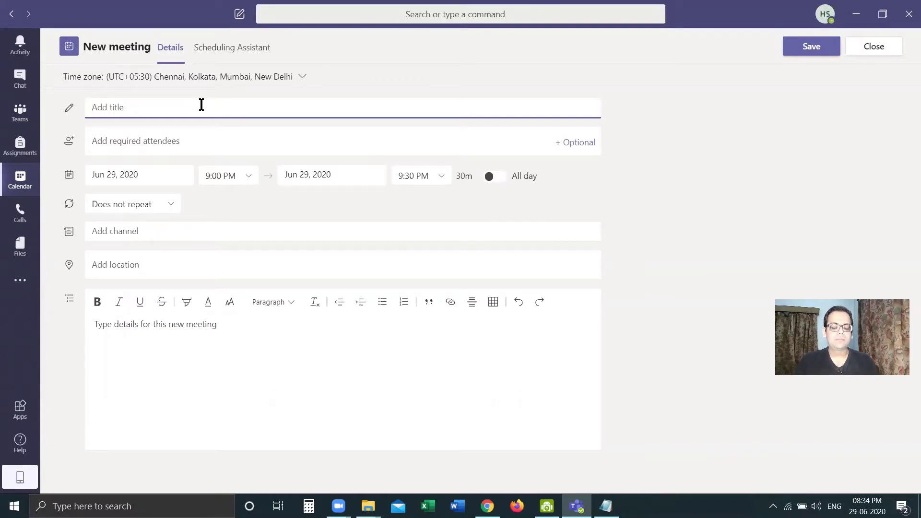
text(Logit Mid)
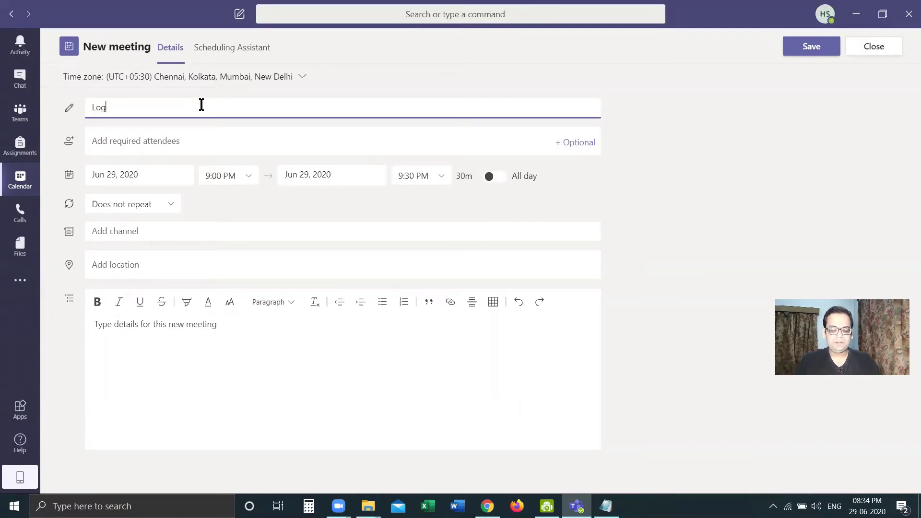
key(BackSpace)
key(BackSpace)
text(odels)
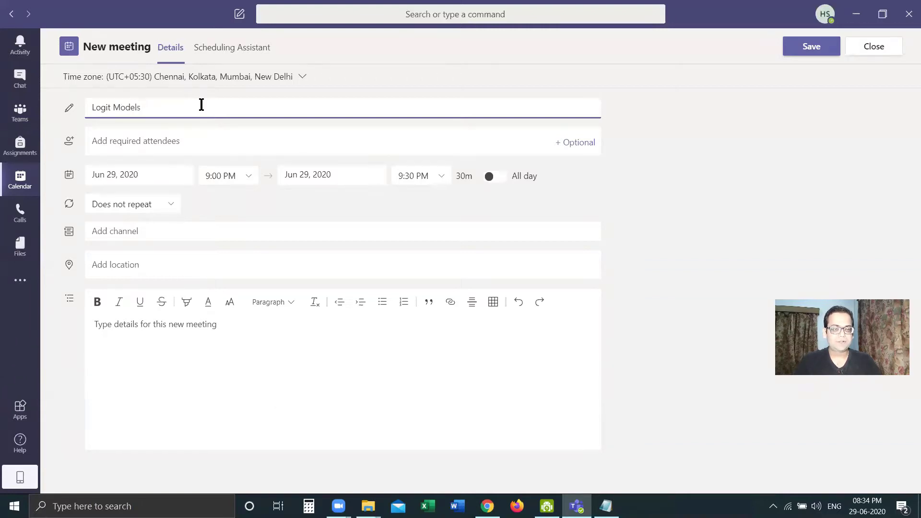
Set the meeting's start date to Jun 30, 2020
click(157, 142)
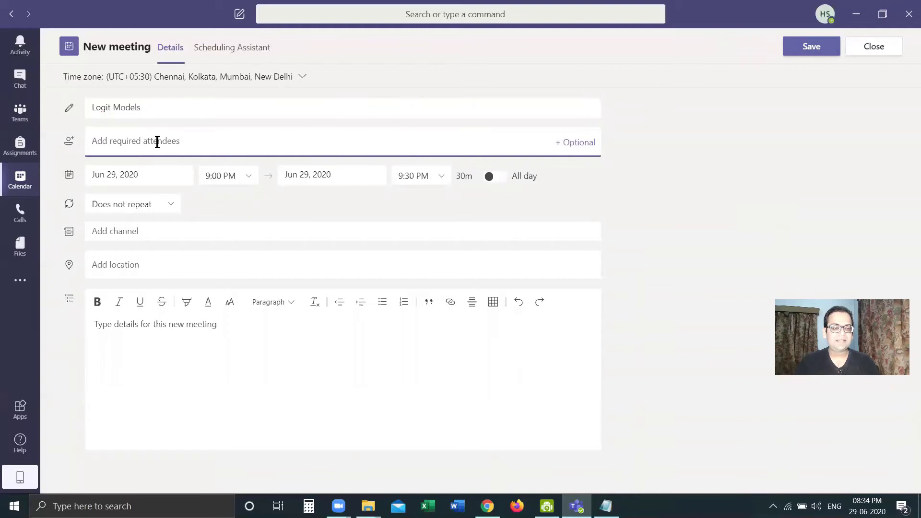
click(154, 178)
click(138, 321)
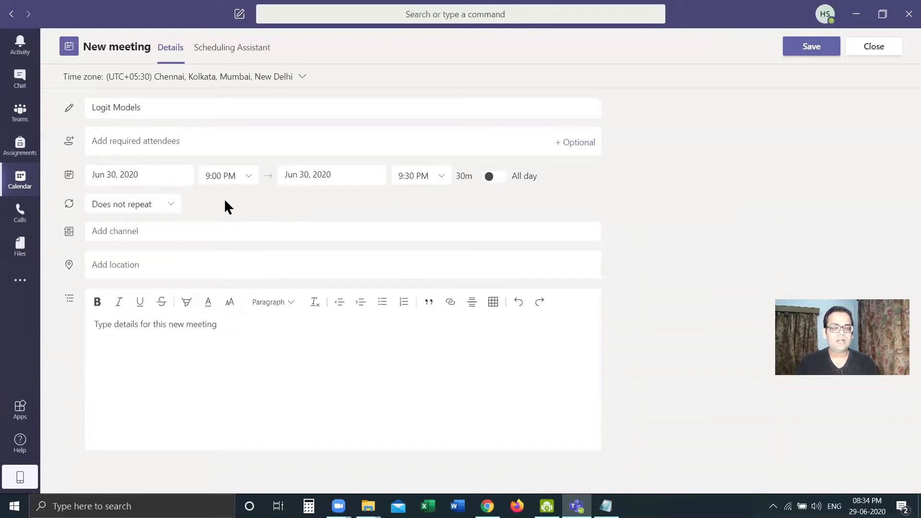
Set the meeting's start time to 9:20 AM
click(214, 172)
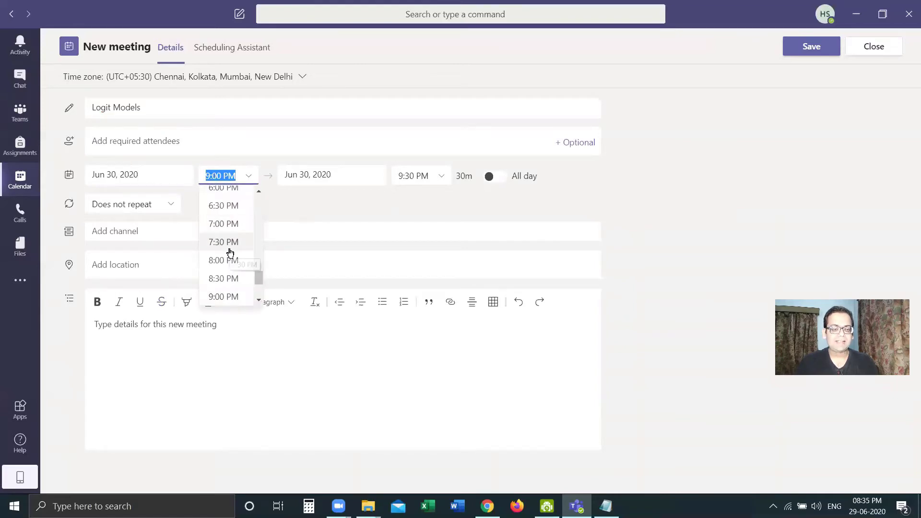
scroll(231, 253, down, 2)
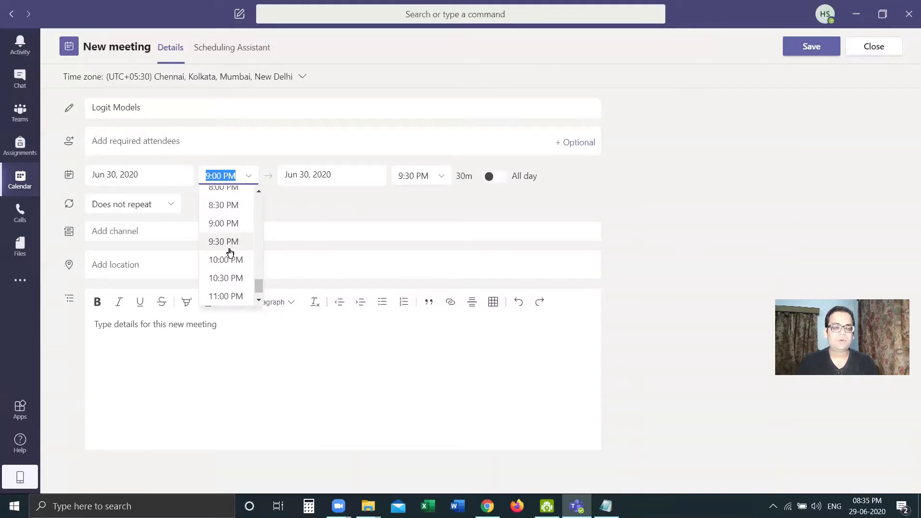
scroll(230, 231, up, 10)
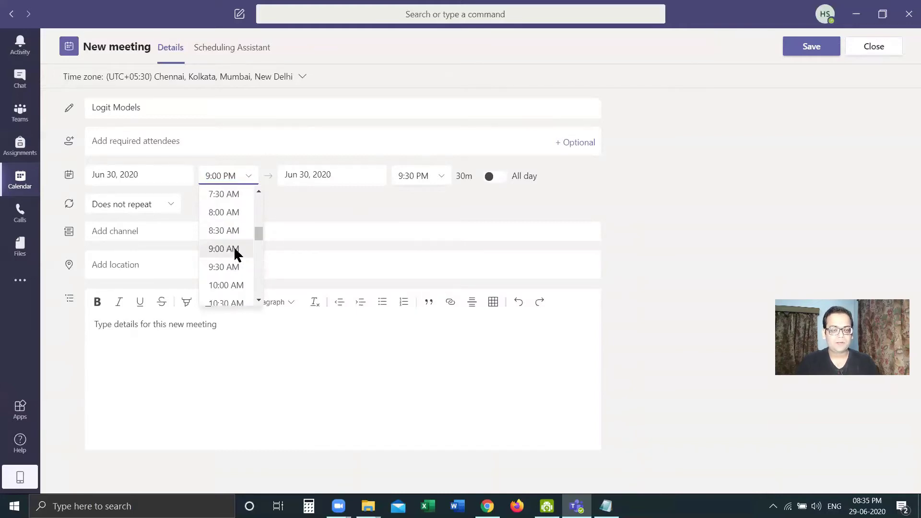
click(234, 248)
click(221, 175)
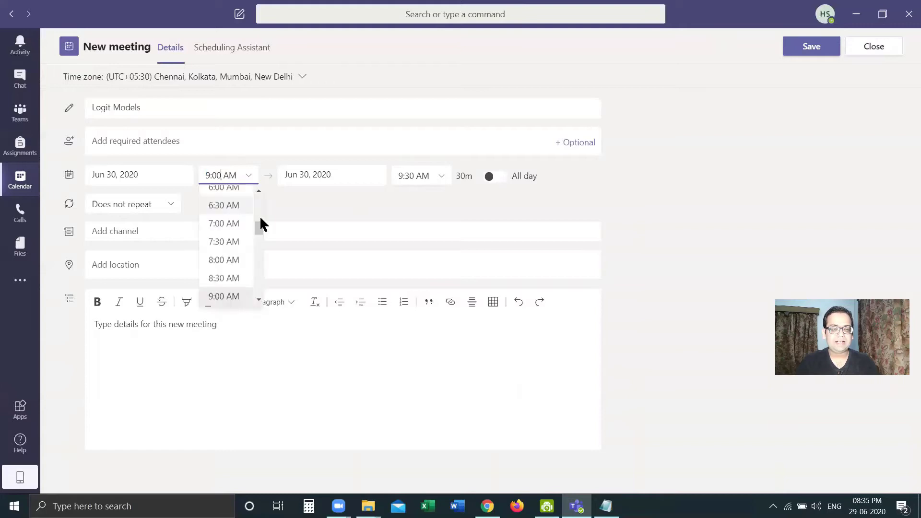
key(BackSpace)
key(BackSpace)
text(20)
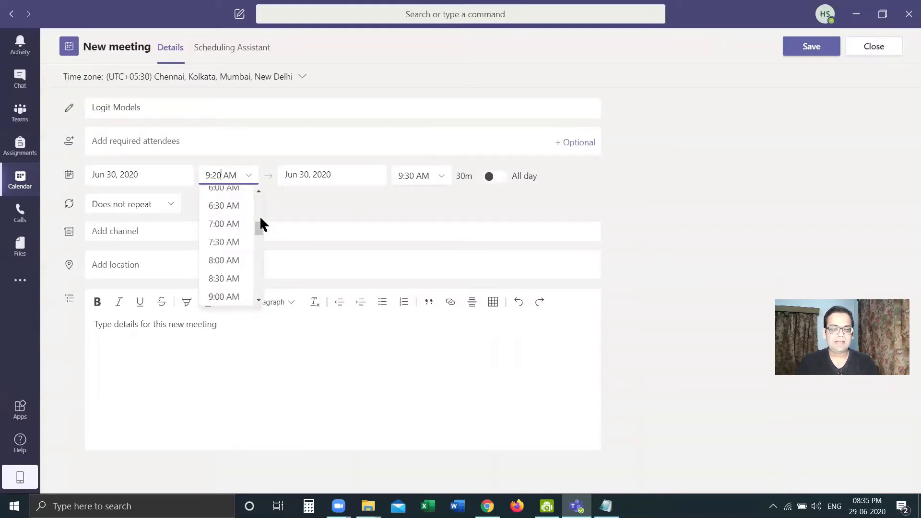
key(Return)
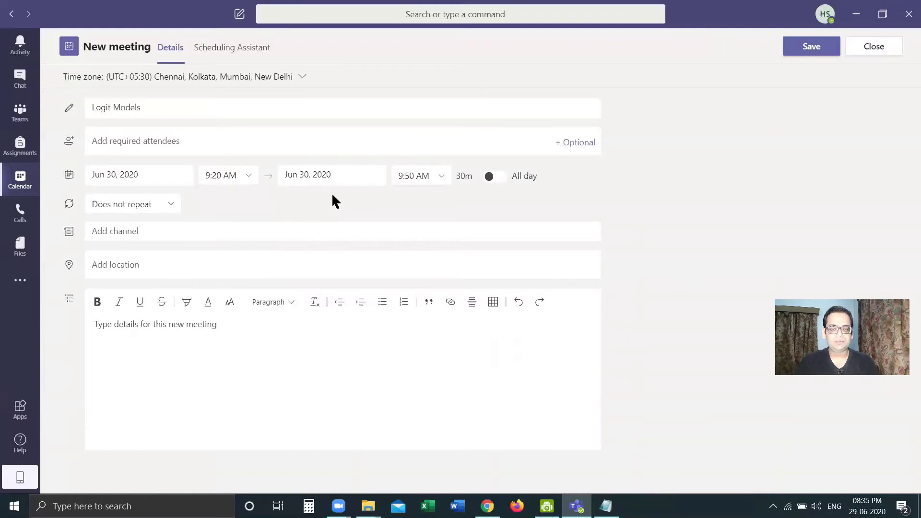
Set the meeting's end time to 10:20 AM
click(435, 176)
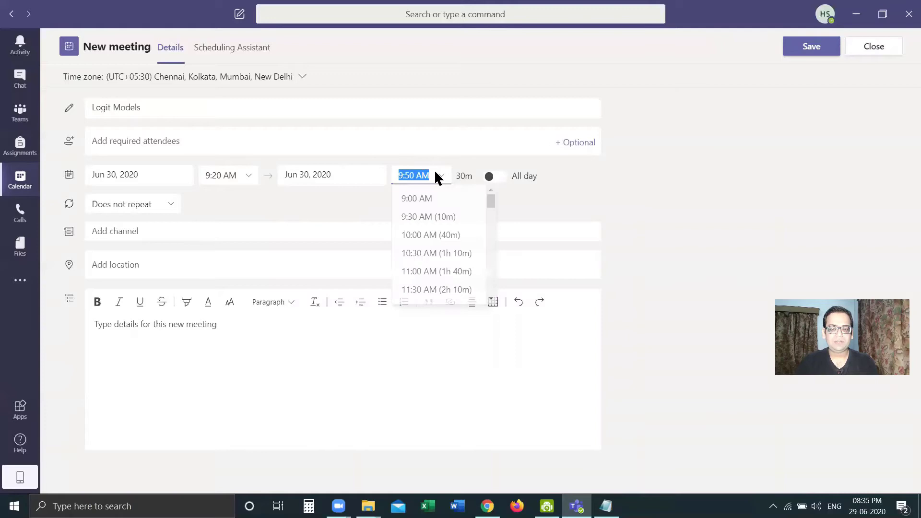
click(397, 177)
key(Delete)
key(Delete)
key(Delete)
text(10:5)
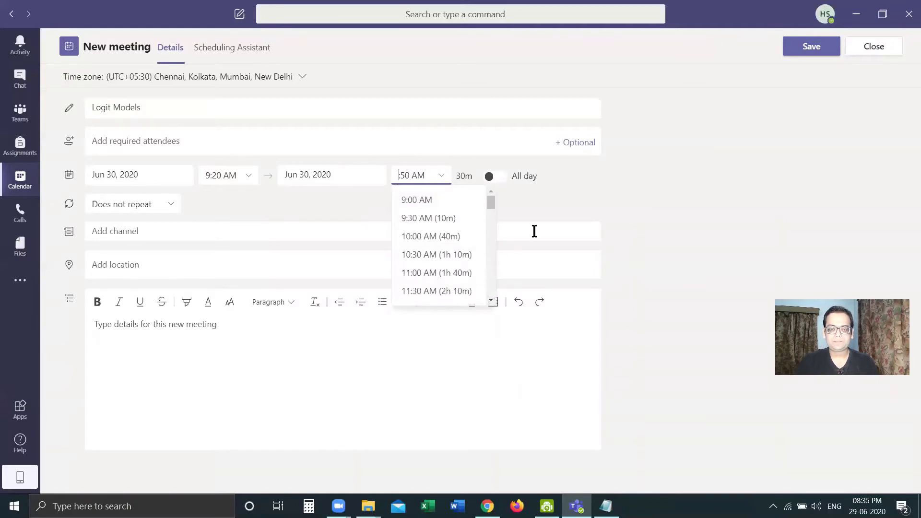
key(BackSpace)
key(Delete)
text(20)
click(586, 195)
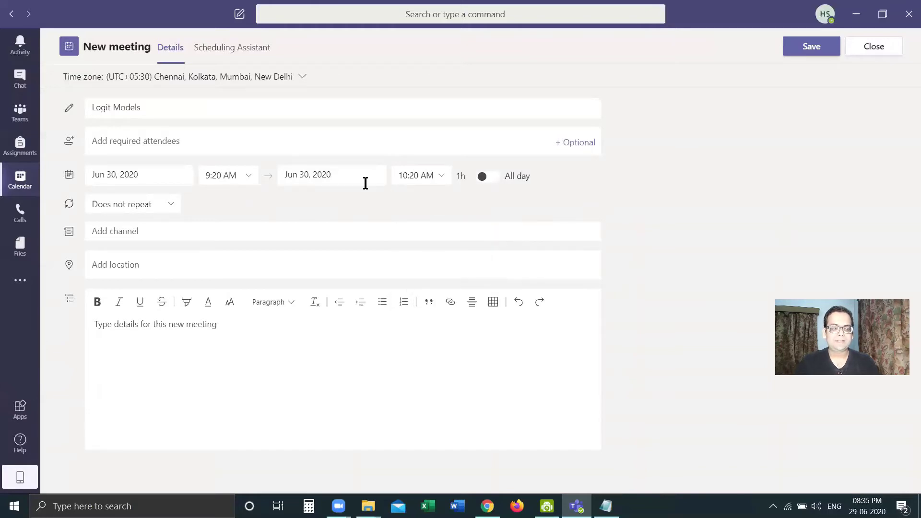
Assign the meeting to the General channel of the Econometrics II team
click(158, 232)
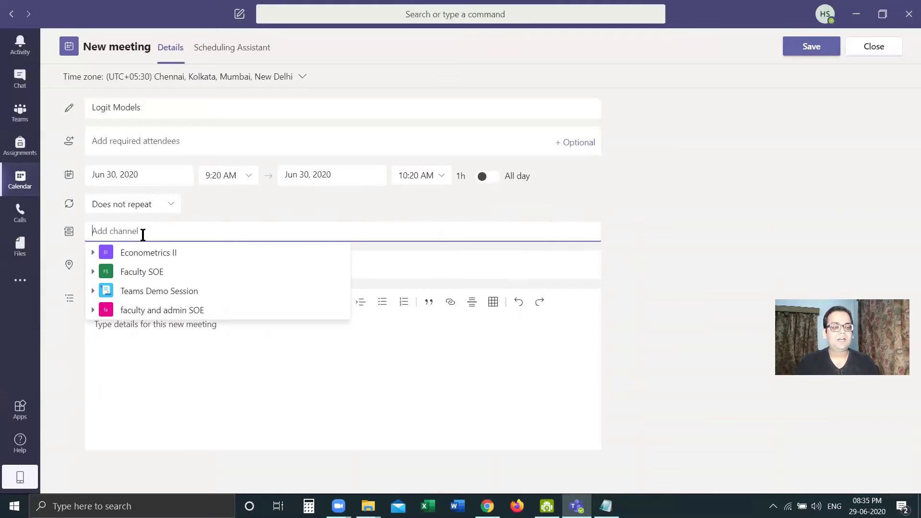
click(104, 255)
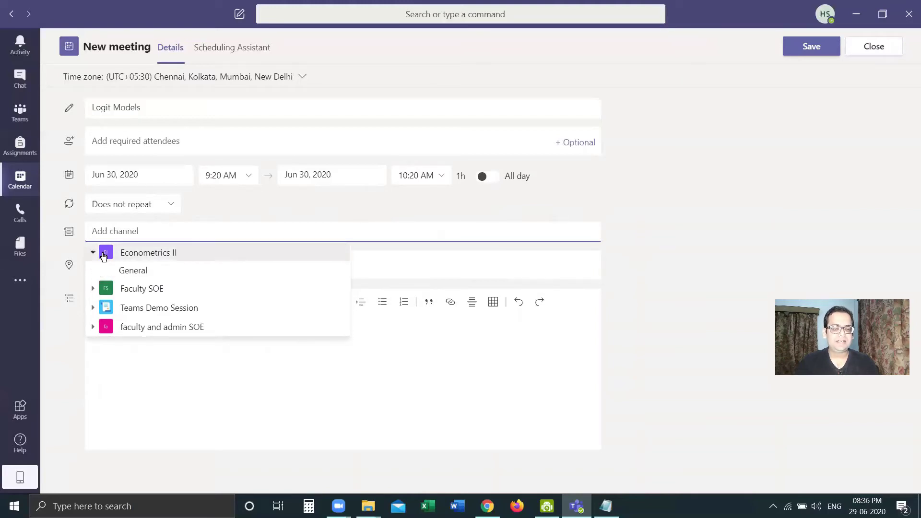
click(148, 272)
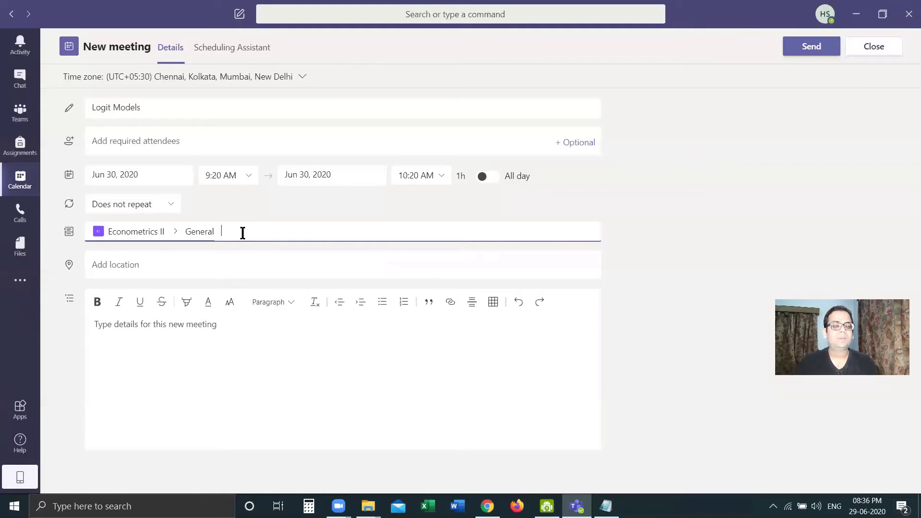
click(157, 237)
click(124, 253)
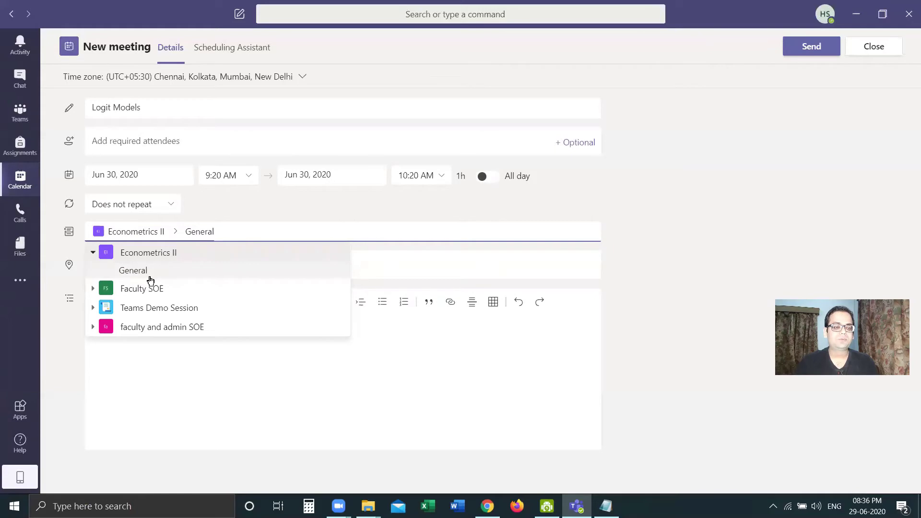
click(264, 219)
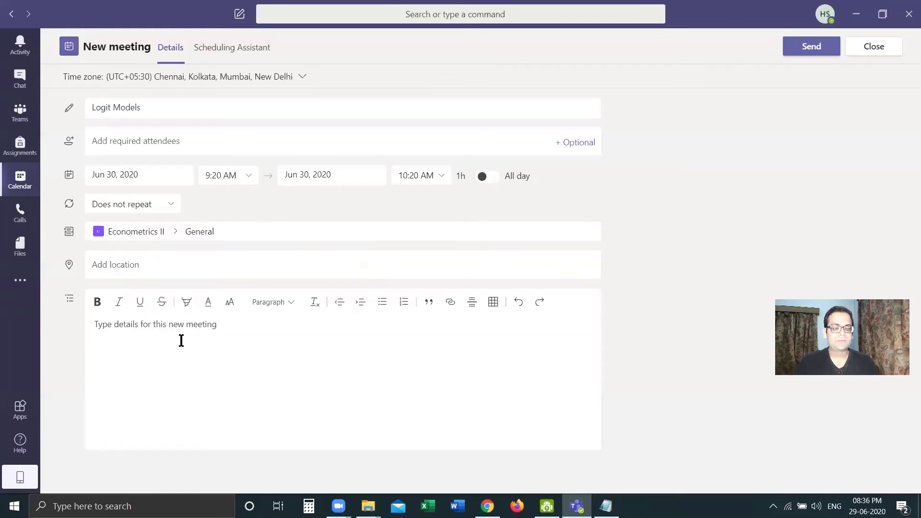
Leave the meeting details blank, send the invitation, and find the meeting on Tuesday the 30th in the calendar
click(149, 330)
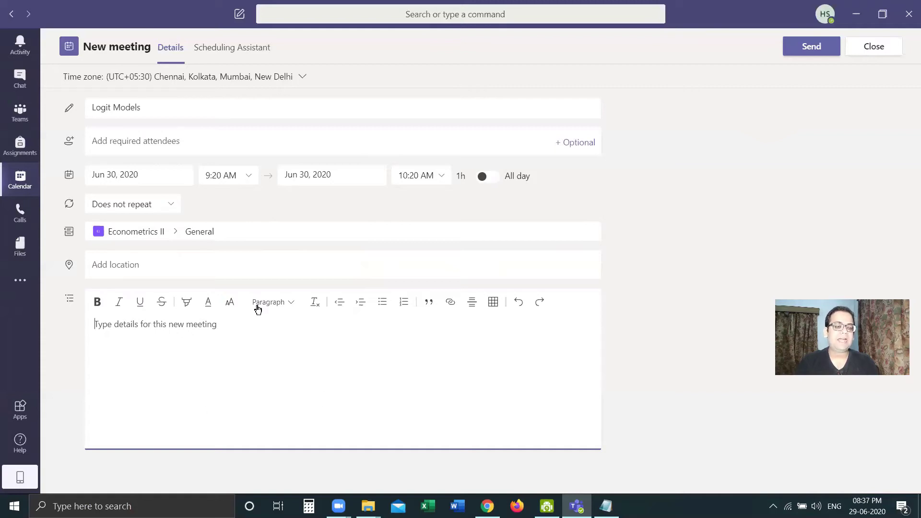
click(807, 51)
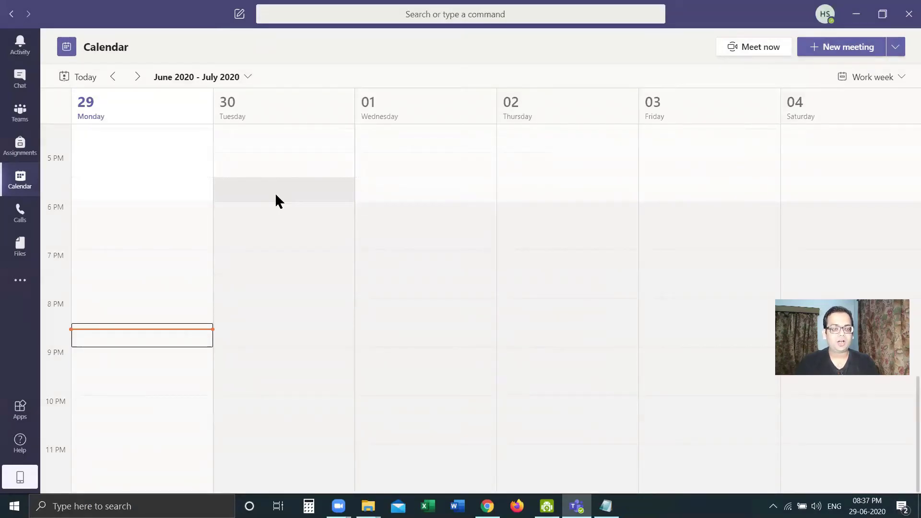
scroll(276, 196, up, 6)
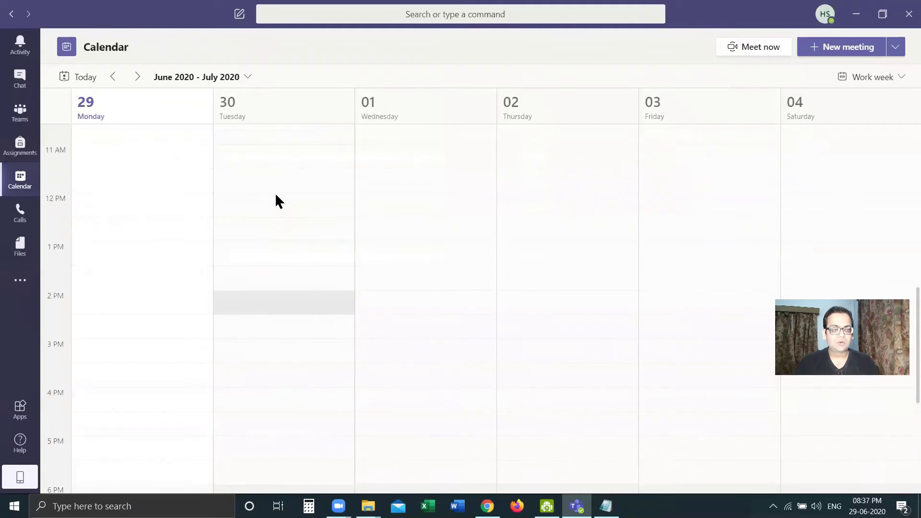
scroll(275, 192, up, 4)
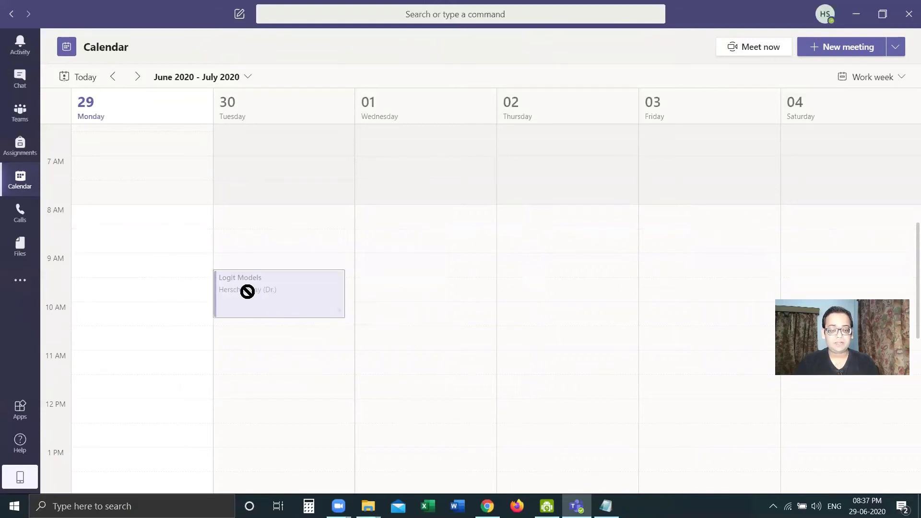
scroll(281, 244, down, 2)
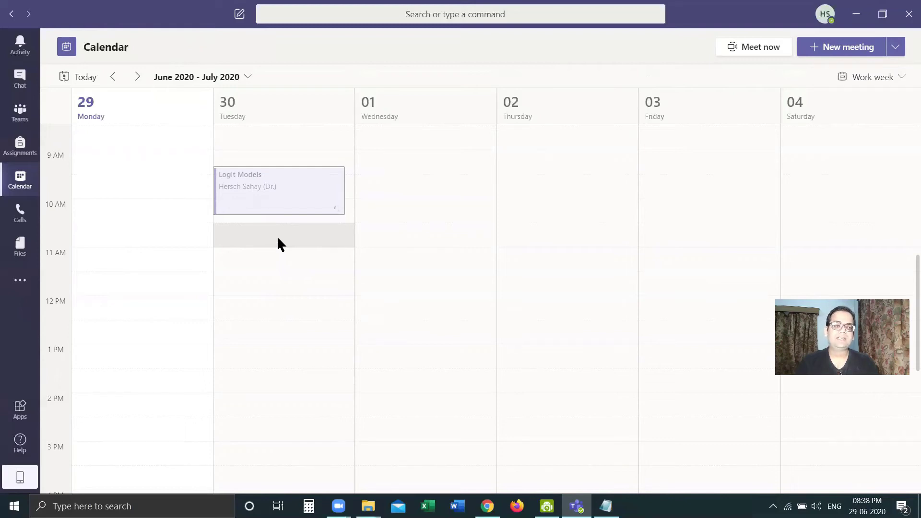
Open the Econometrics II team and start an instant meeting in its General channel with the subject "Logit Models"
click(16, 116)
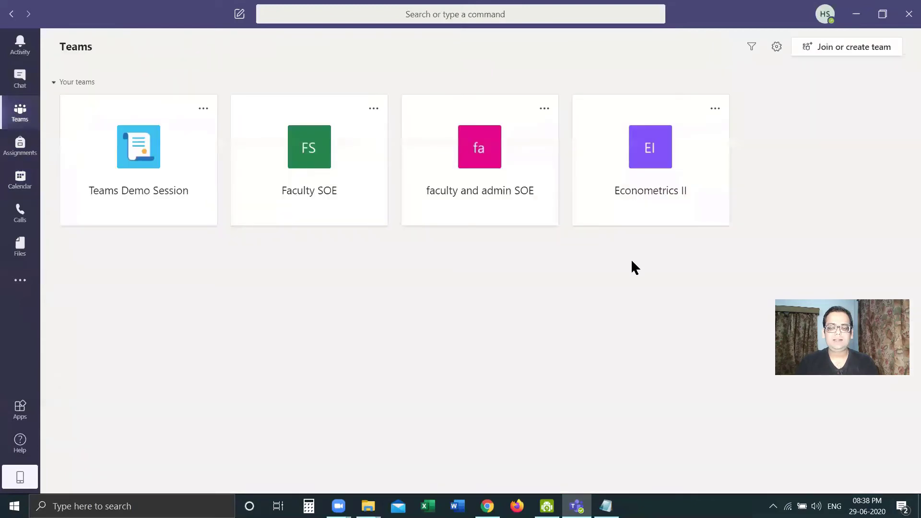
click(645, 171)
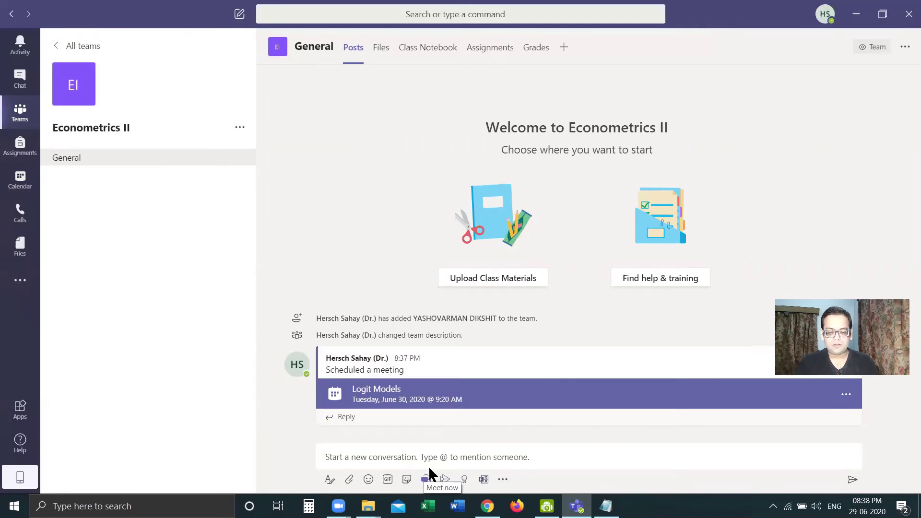
click(428, 469)
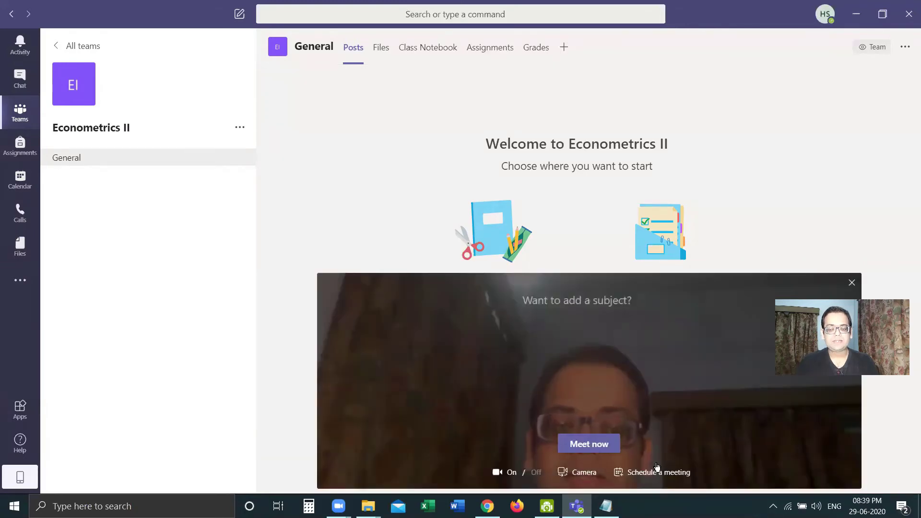
click(579, 288)
text(Logi)
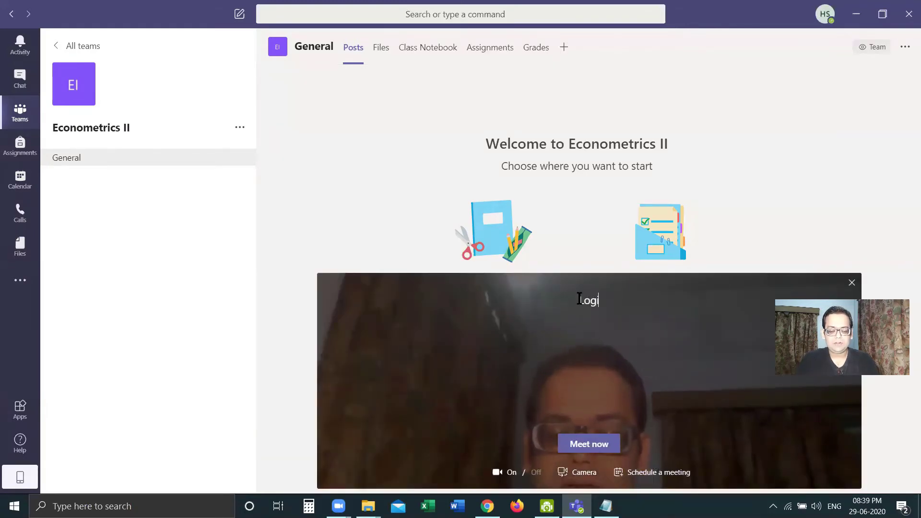
text(t Models)
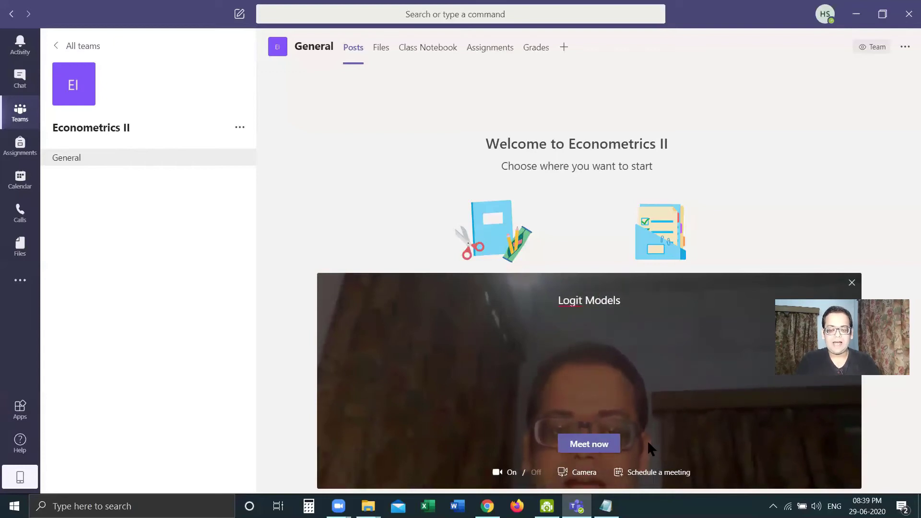
click(590, 445)
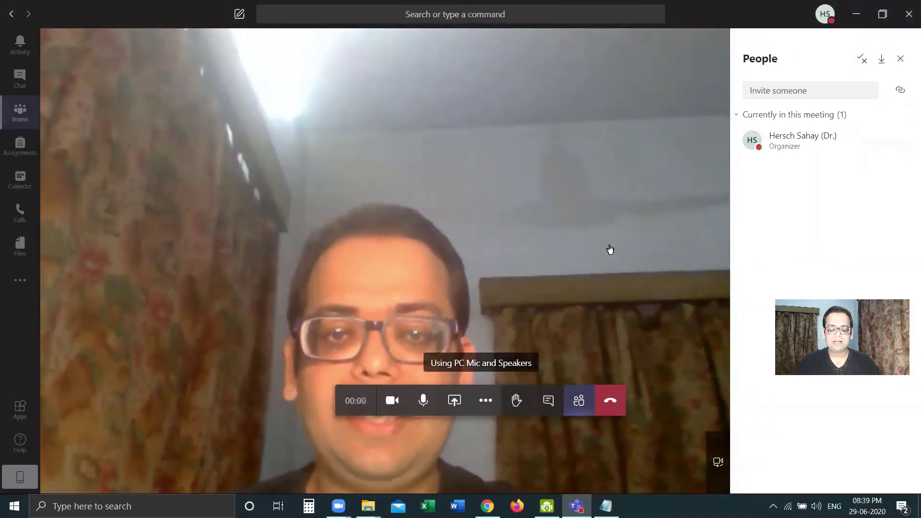
End the running Logit Models meeting for all participants and confirm
click(485, 400)
click(487, 342)
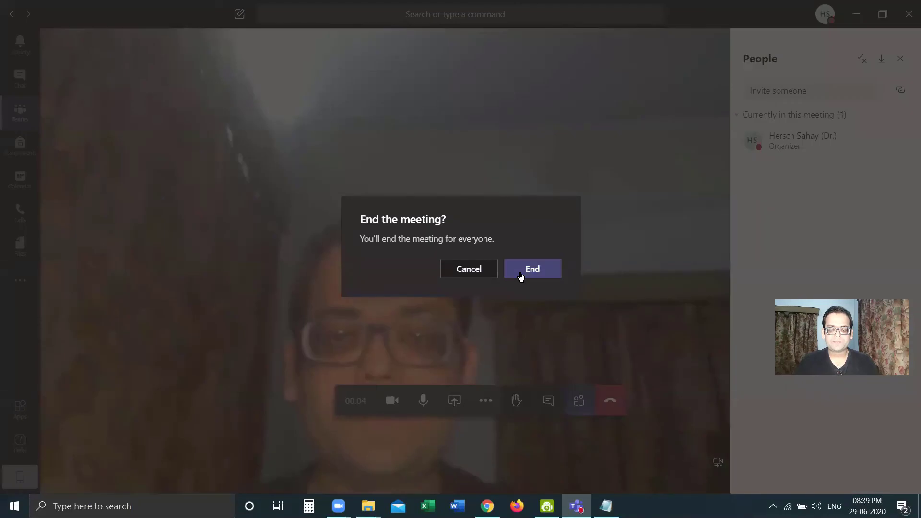
click(521, 277)
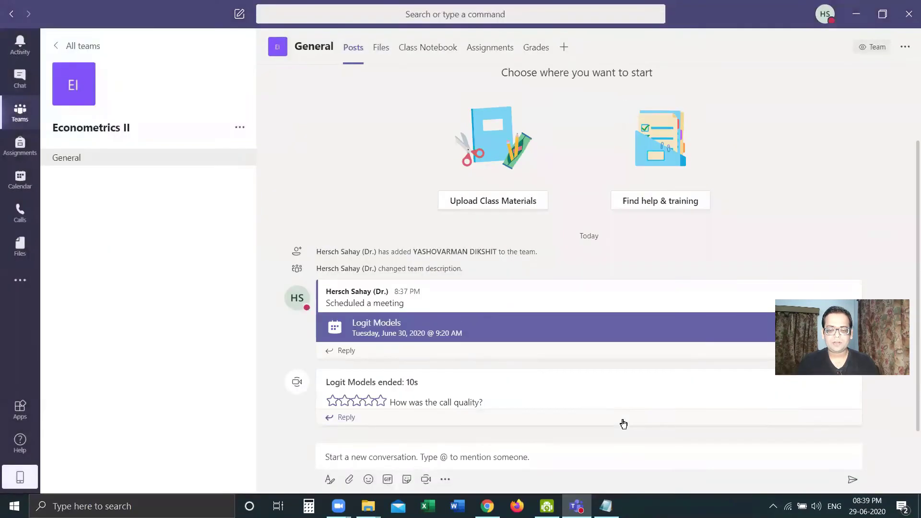
Start scheduling a new meeting from the General channel's conversation area and title it "Logit Models"
click(424, 478)
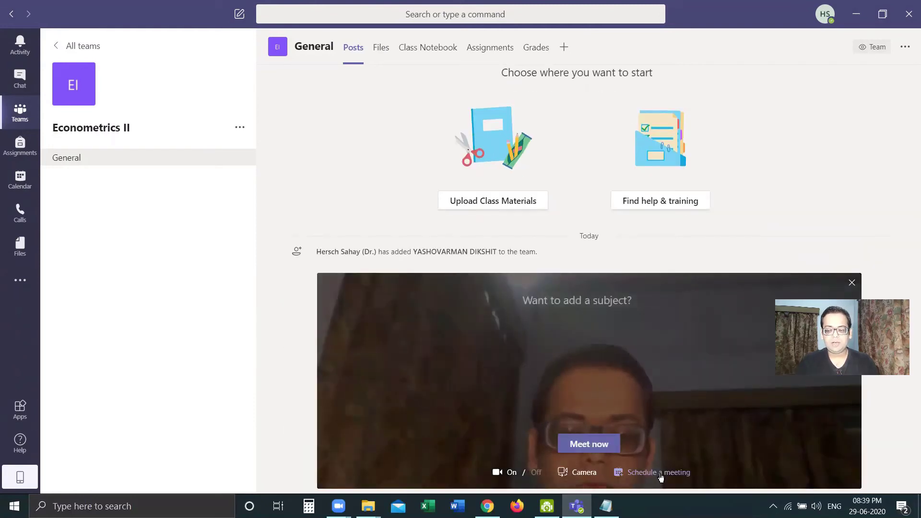
click(659, 473)
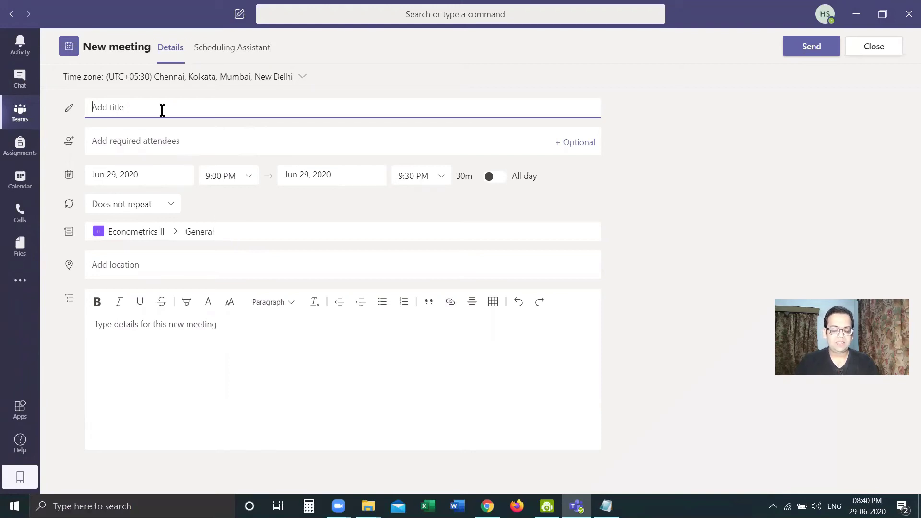
text(Logit Models)
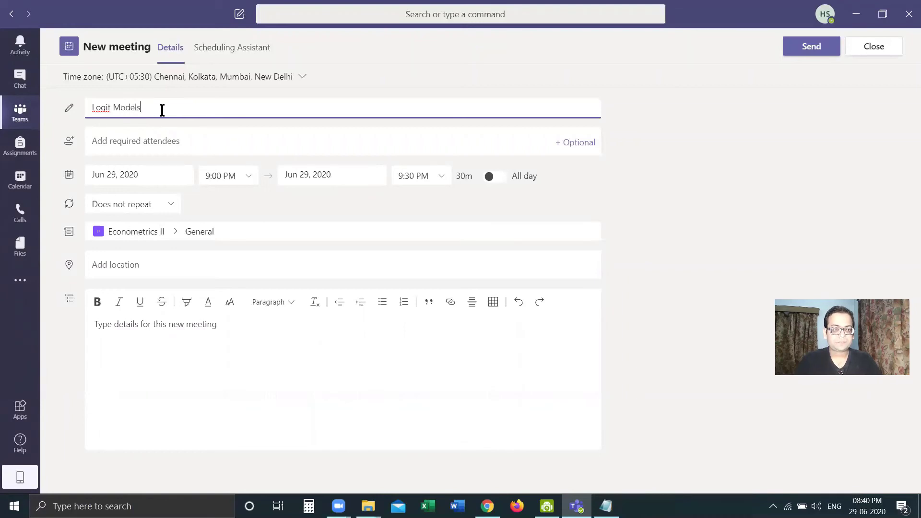
Set the meeting to start on Jun 30, 2020 at 9:30 AM
click(136, 177)
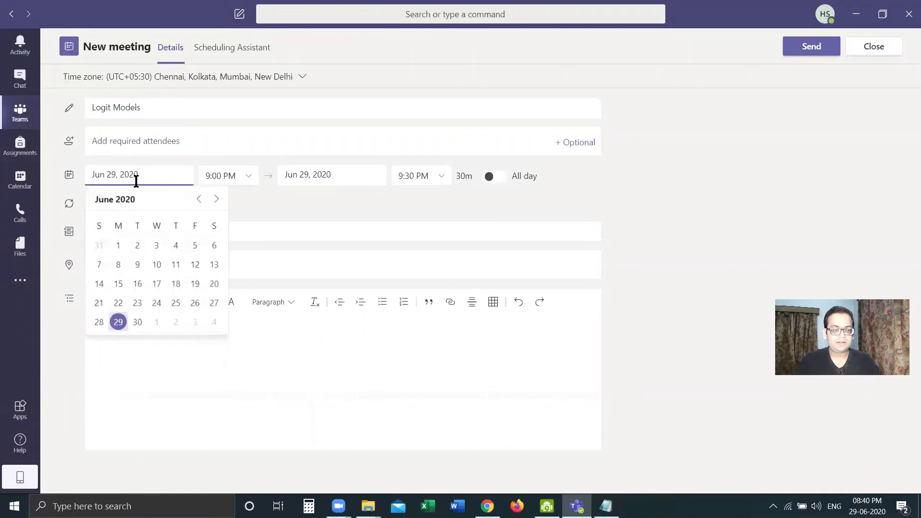
click(138, 322)
click(247, 179)
click(229, 234)
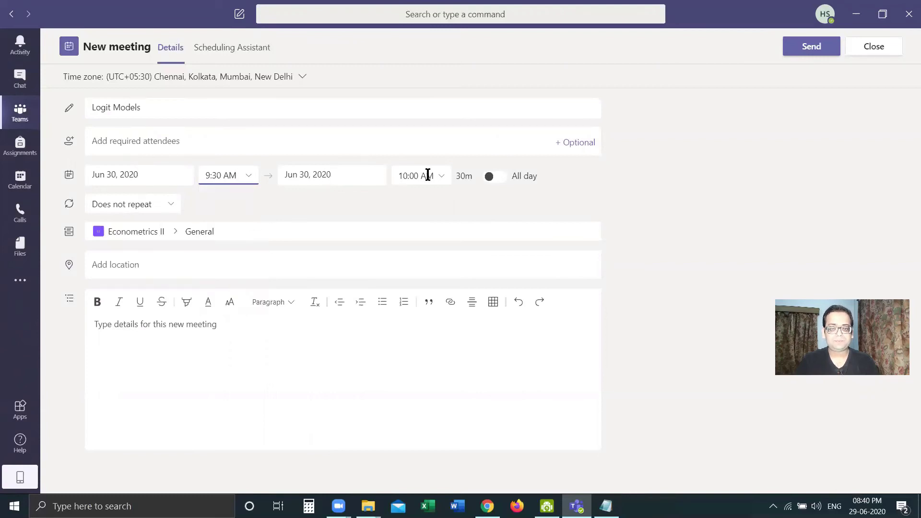
Send the meeting invitation and locate the 9:30 AM Logit Models meeting on Tuesday the 30th in the calendar
click(809, 53)
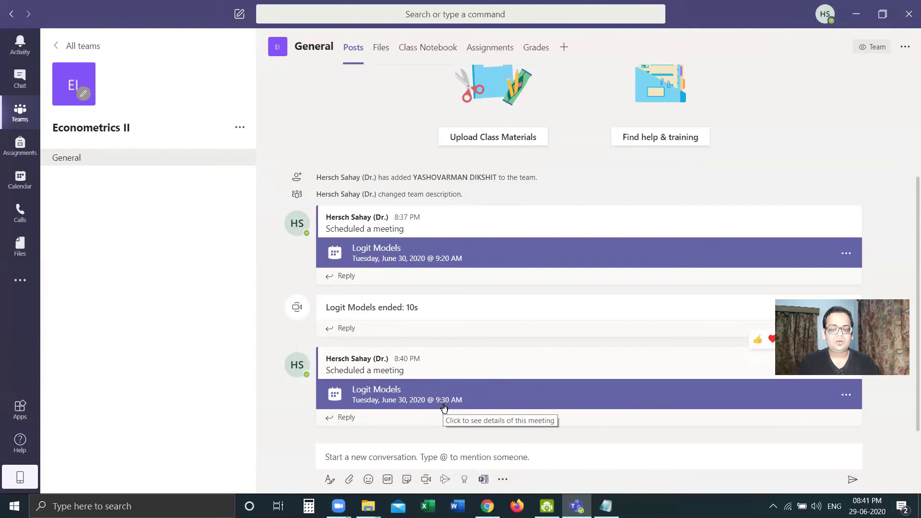
click(20, 180)
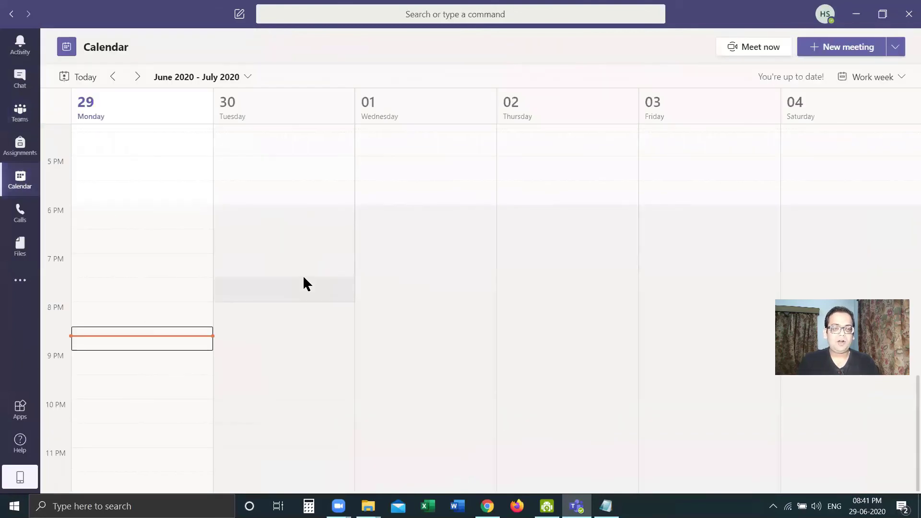
scroll(303, 275, up, 9)
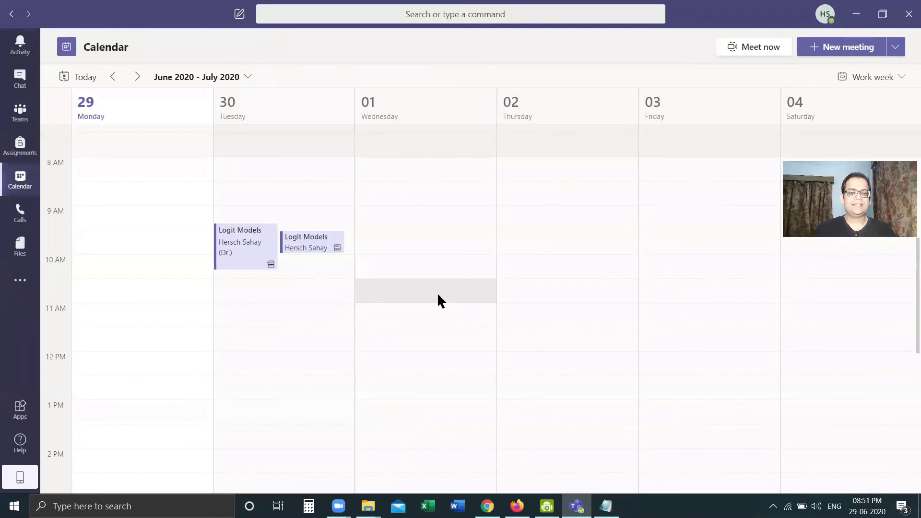